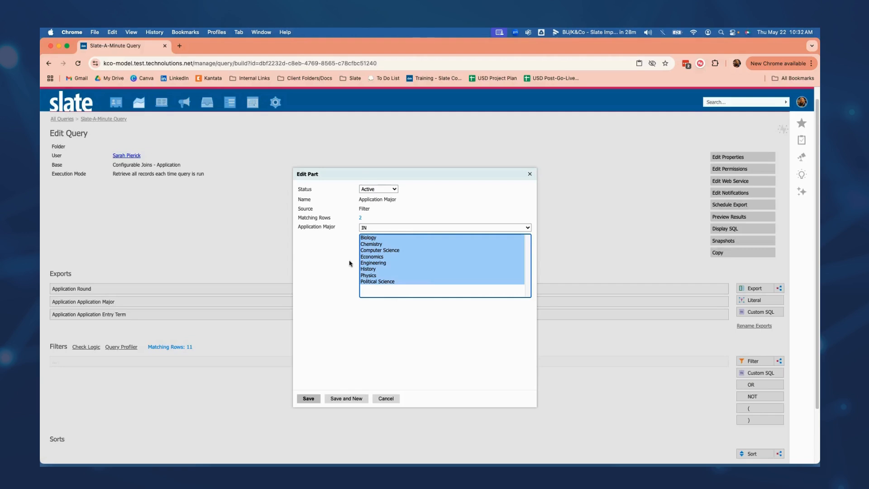
Save the Application Major filter with its IN list of majors, and start a subquery filter exporting Application Major.
click(316, 402)
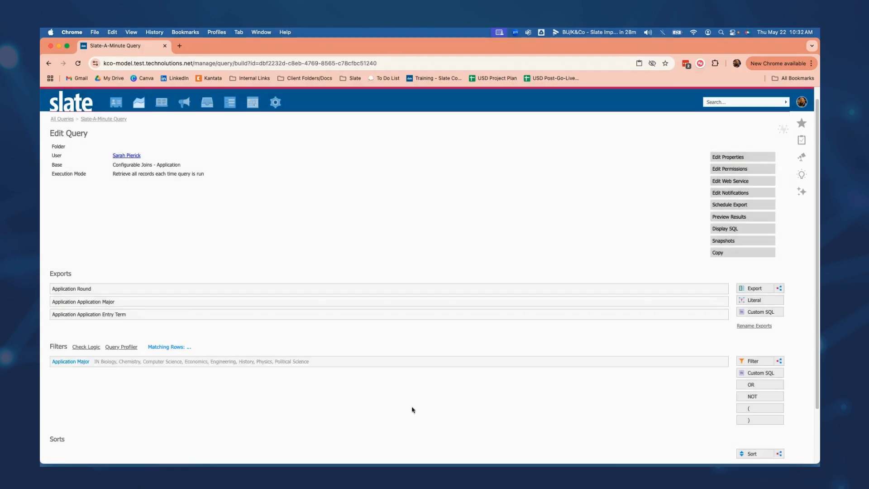
click(779, 361)
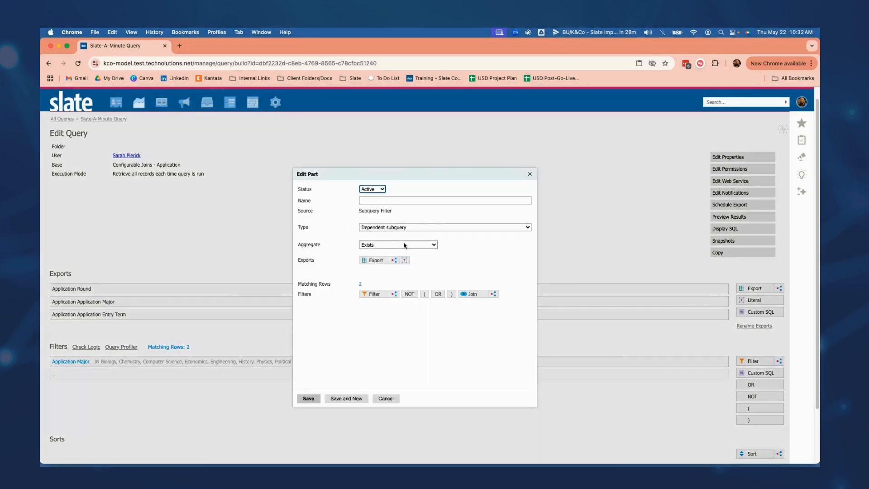
click(371, 262)
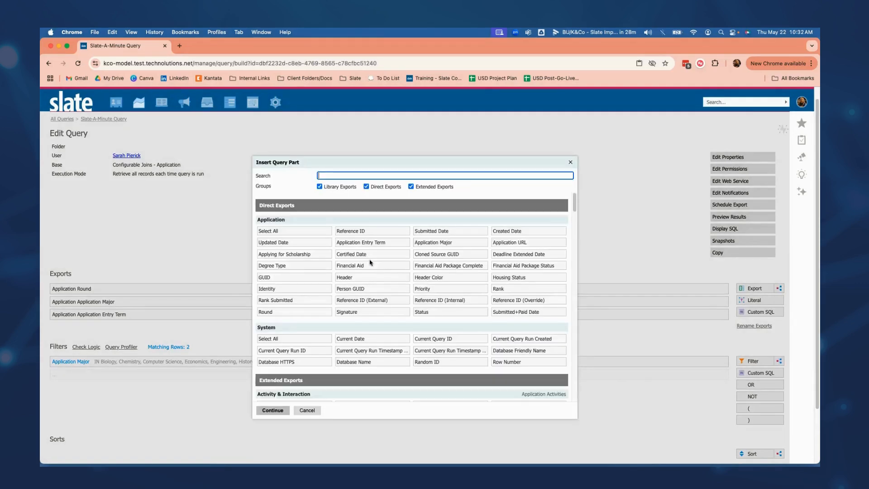
click(427, 244)
click(289, 409)
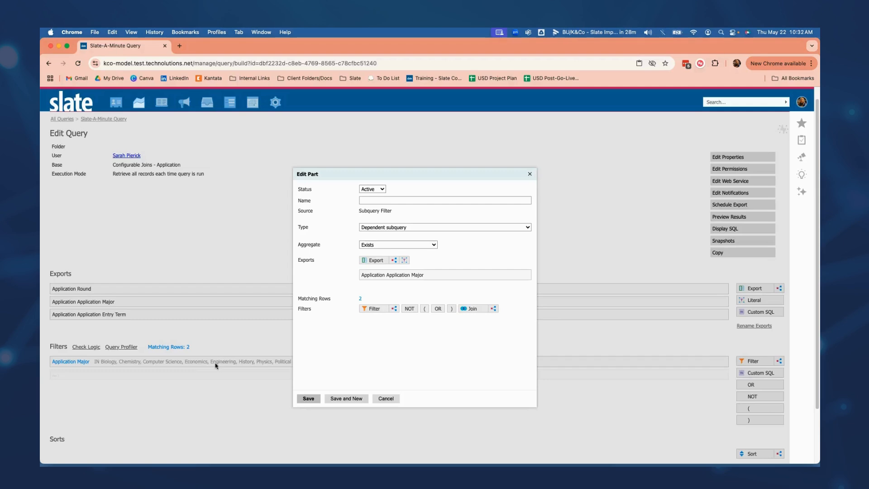
Save the subquery filter under the name Application Major Exists, and deactivate it in the filter list.
click(425, 200)
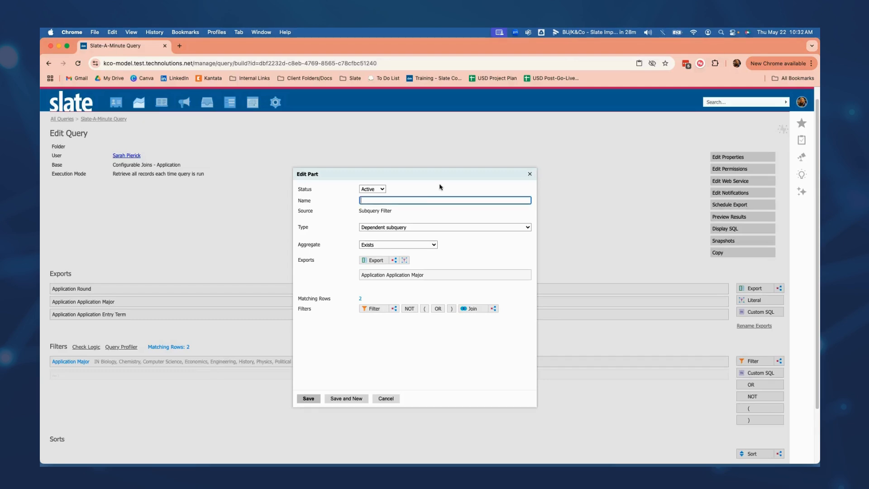
text(Application Major Exists)
key(Return)
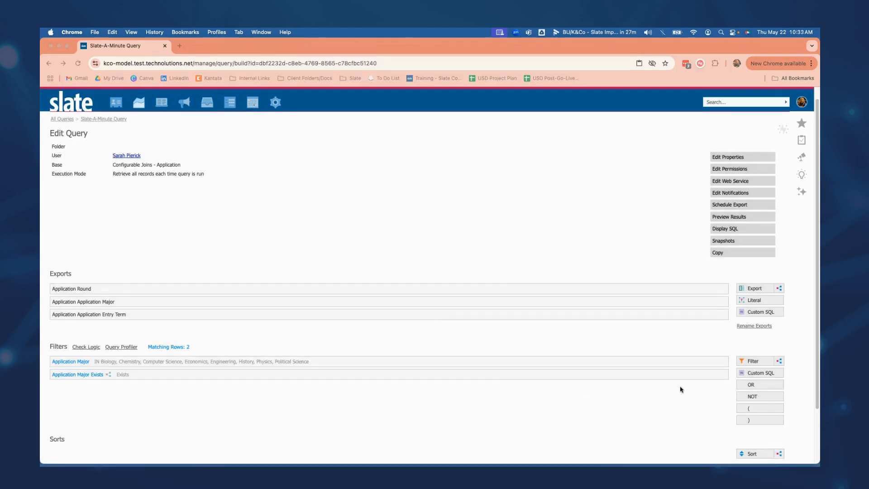
click(699, 375)
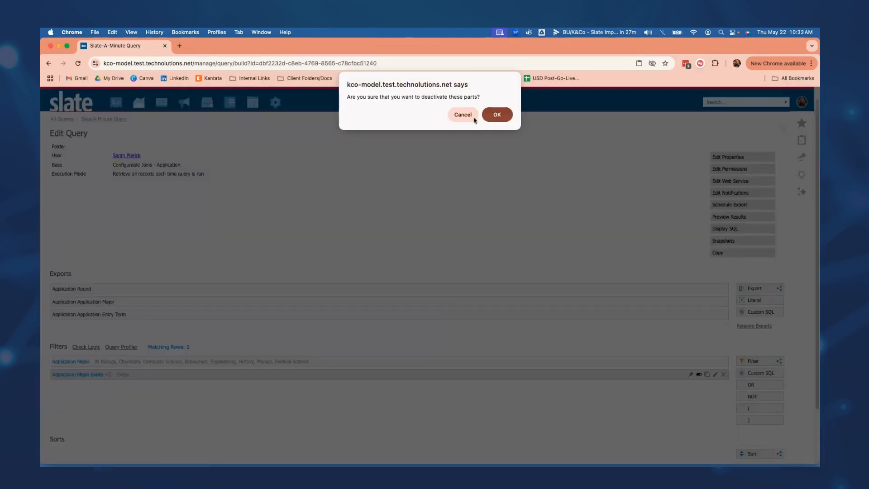
click(497, 114)
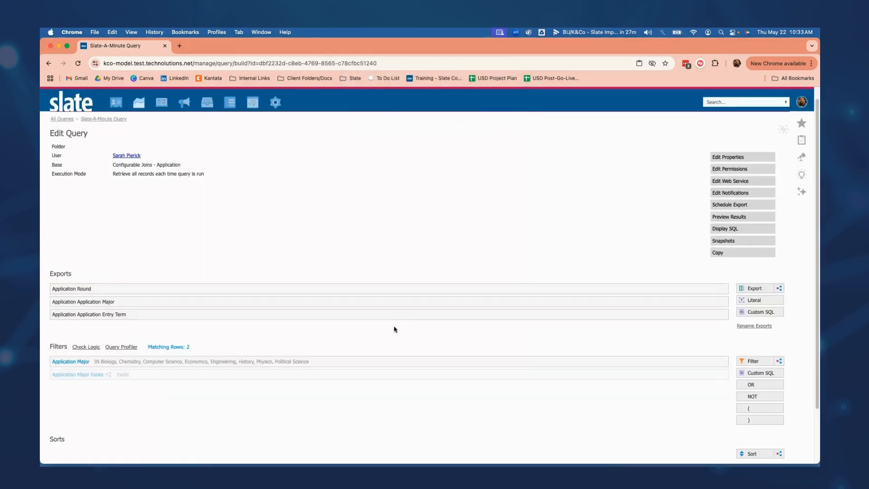
Change the Application Major filter's operator to NOT IN and save it with status Inactive.
click(326, 359)
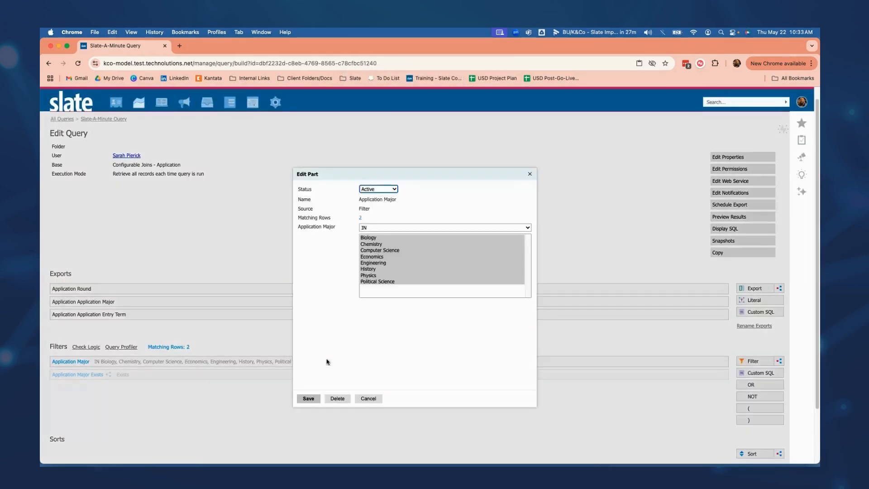
click(376, 230)
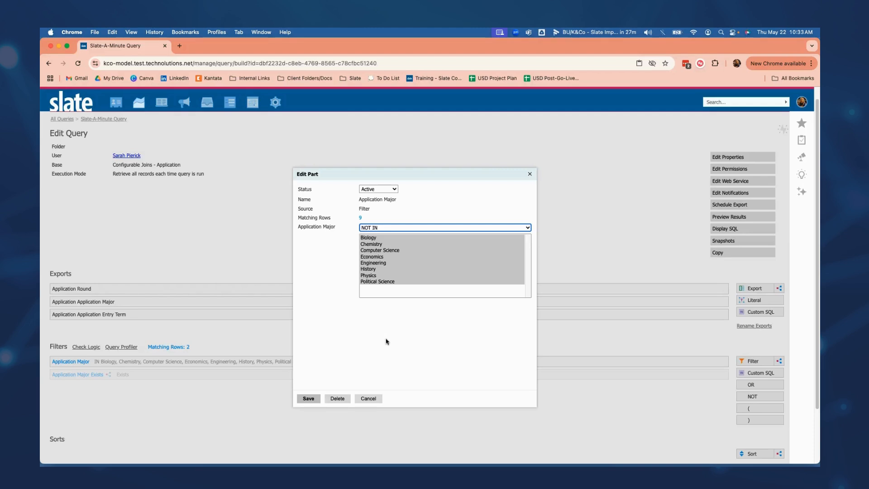
click(378, 189)
click(387, 207)
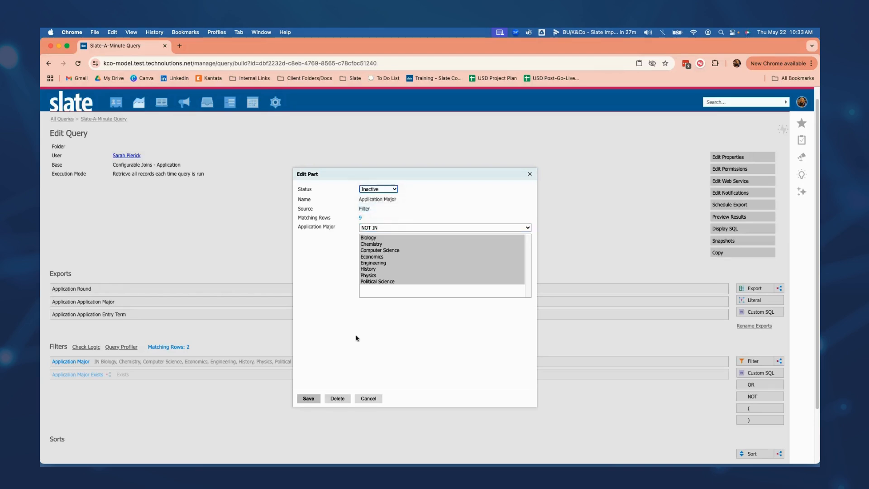
click(309, 398)
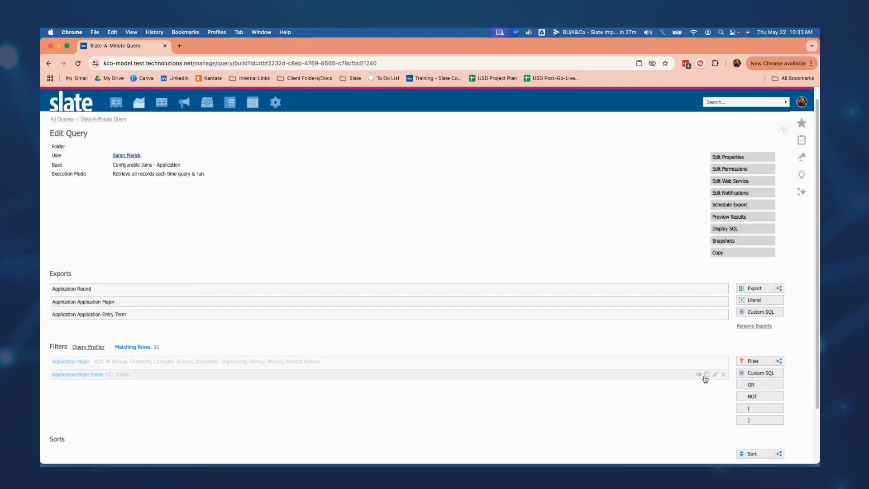
Reactivate the Application Major Exists subquery filter and set its aggregate to Not Exists.
click(701, 376)
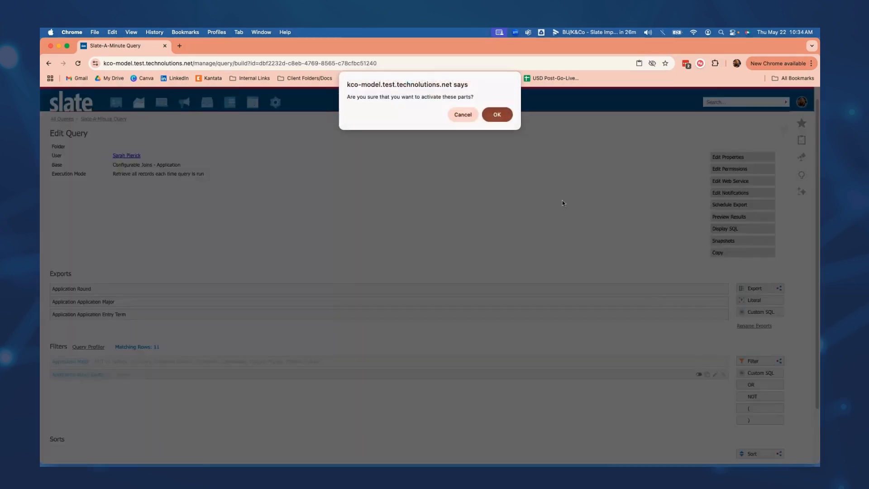
click(497, 115)
click(330, 374)
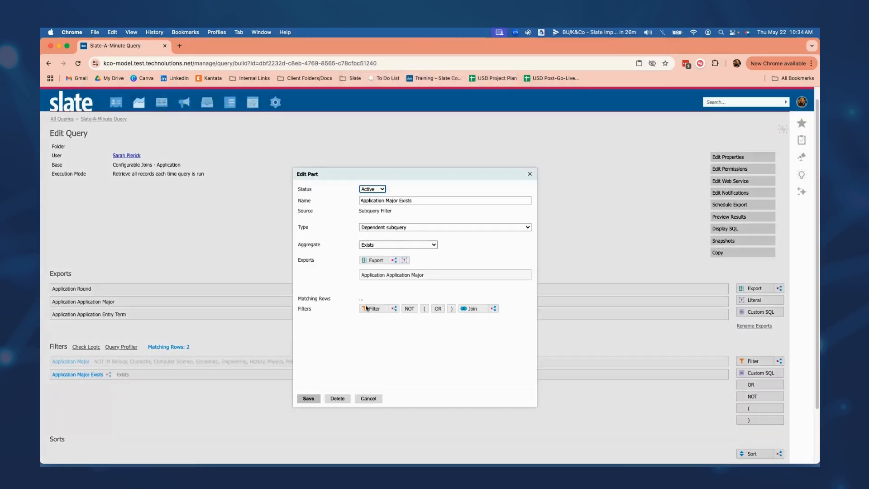
click(380, 247)
click(379, 253)
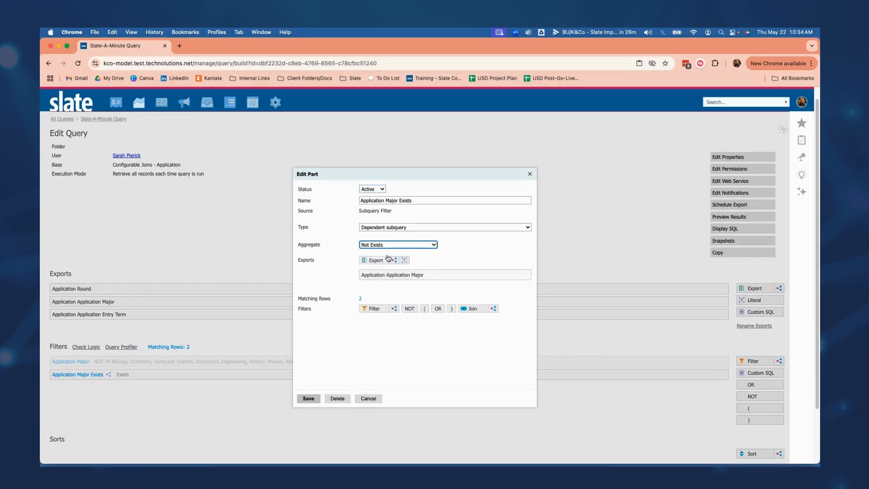
Rename the subquery filter Application Major Not Exists and save it.
click(401, 200)
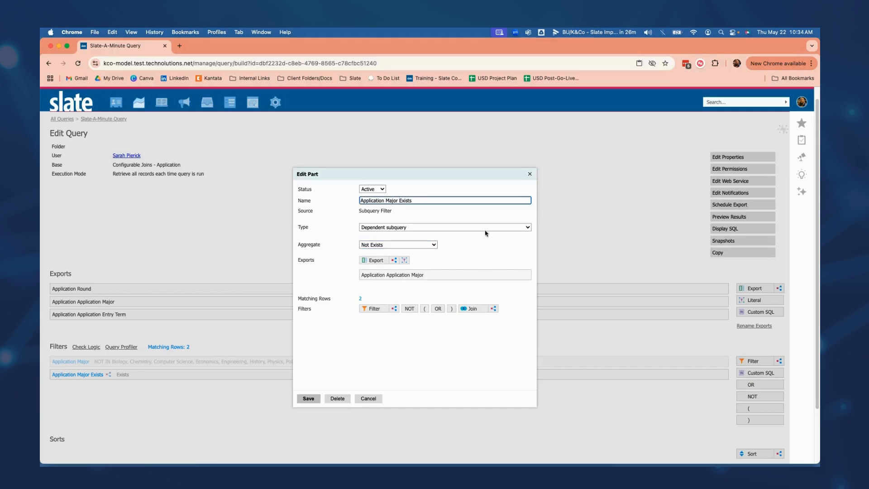
text(Not)
click(308, 399)
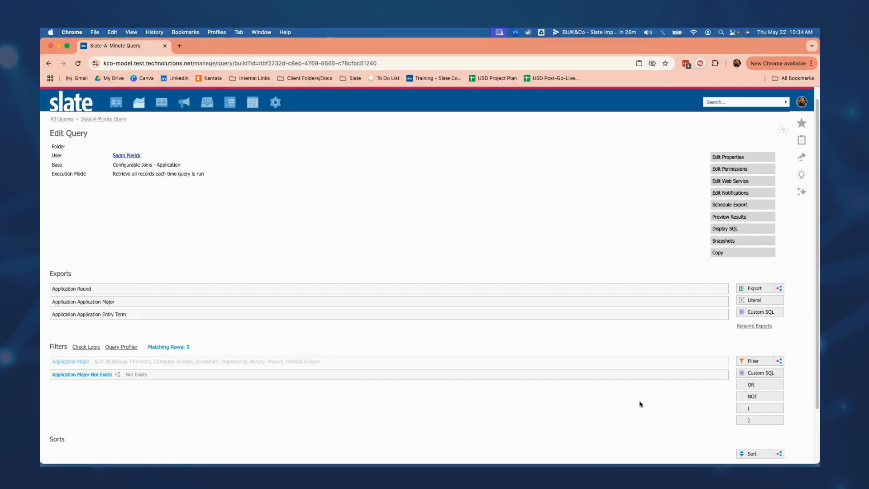
Add a join from Application to Person in the query and save it.
scroll(655, 399, down, 1)
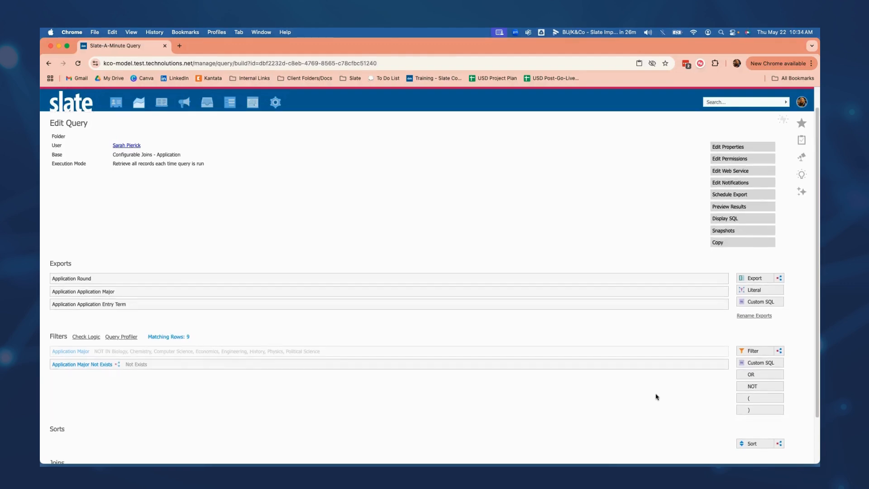
scroll(656, 397, down, 3)
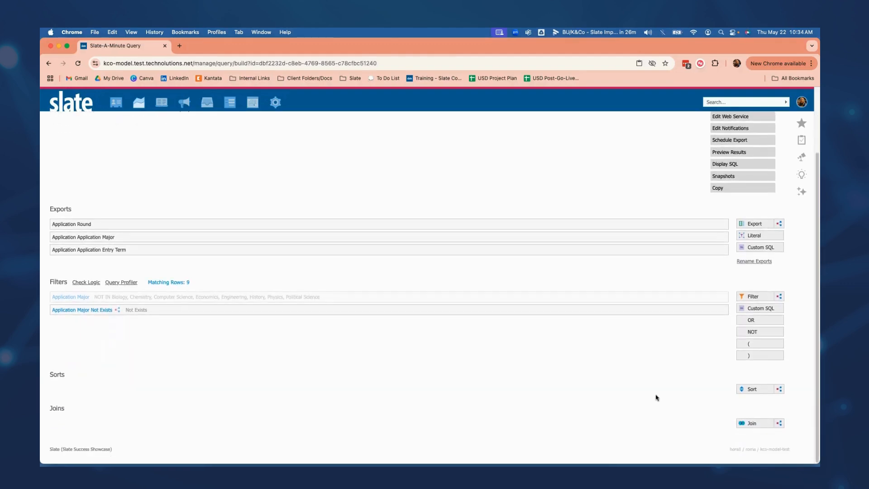
click(757, 423)
click(400, 312)
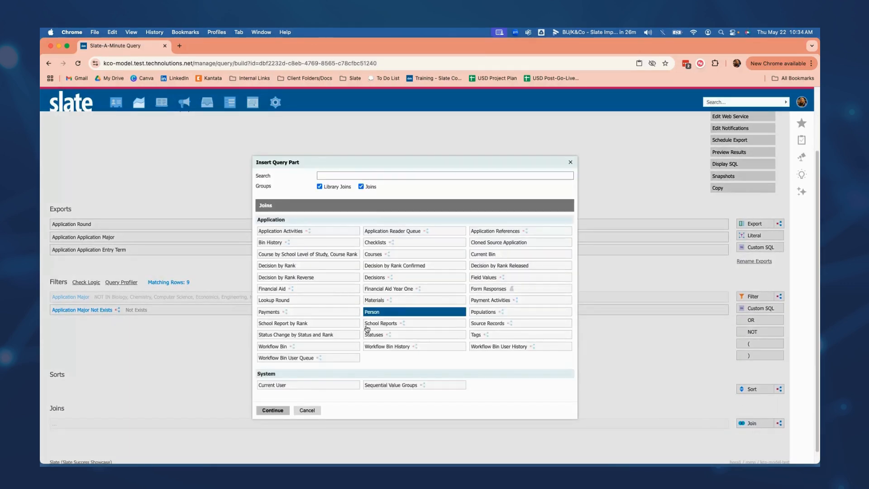
click(272, 410)
click(308, 399)
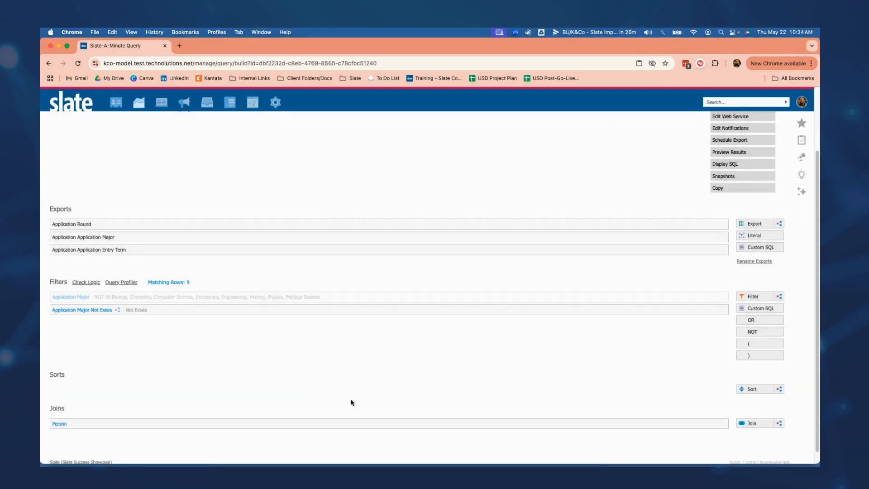
Add a Person Student ID filter using IN LIST and paste the copied student ID as its value.
click(760, 297)
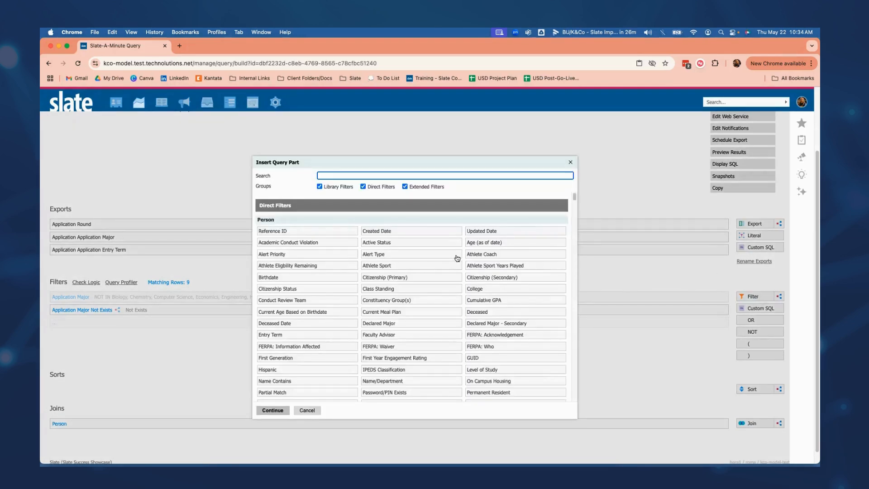
text(stude)
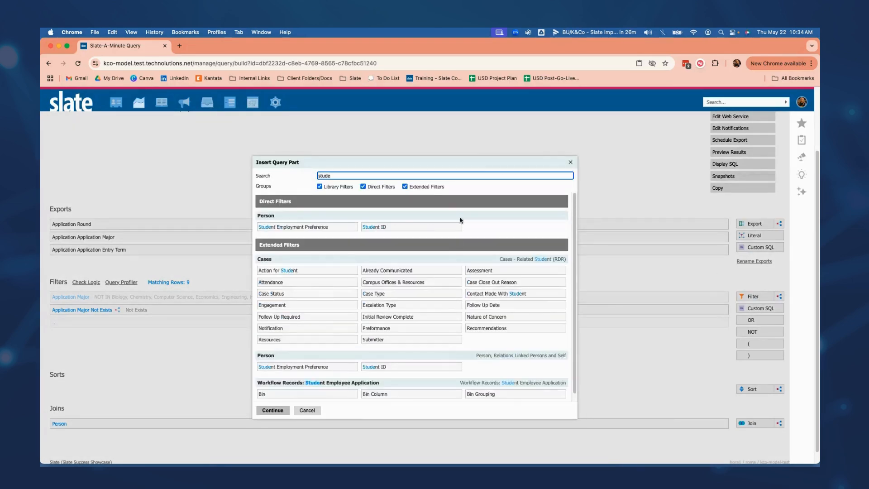
click(436, 228)
click(272, 410)
click(376, 237)
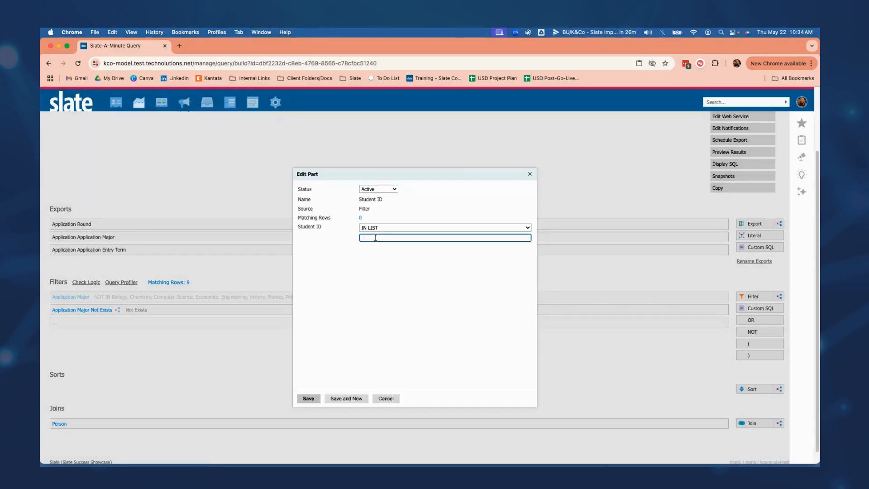
text(123457159)
click(390, 300)
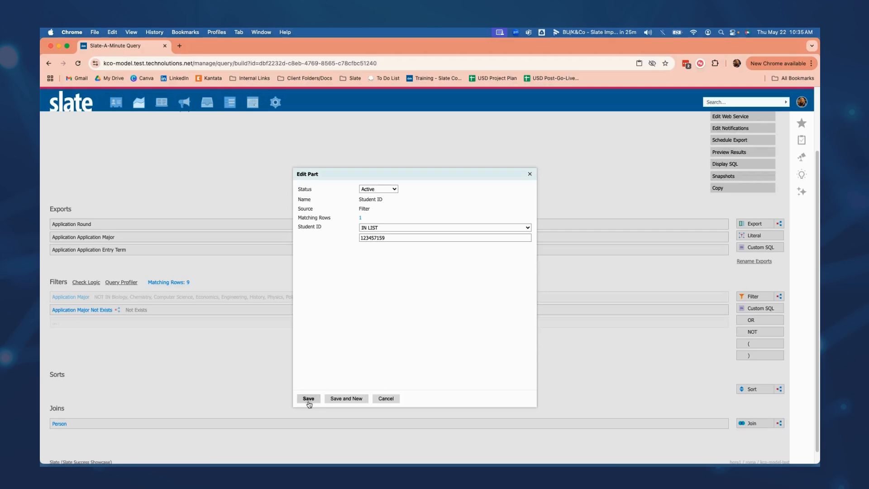
Set the Student ID filter's status to Inactive and save it.
click(389, 191)
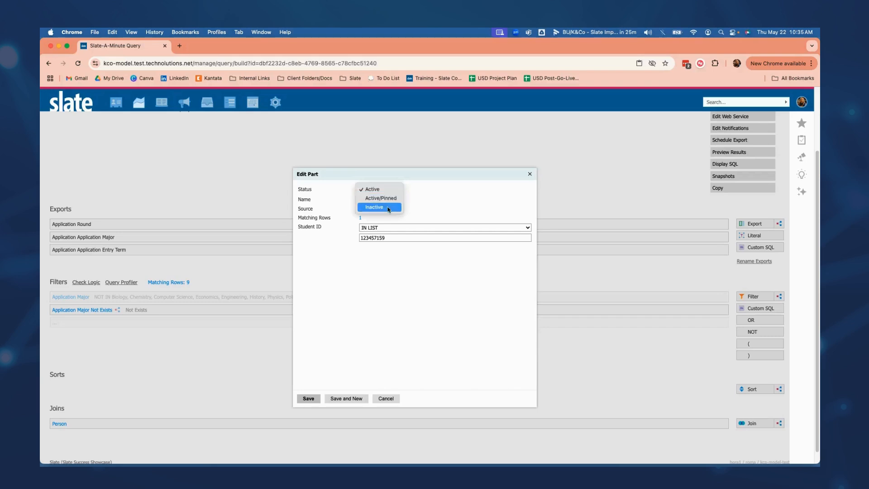
click(349, 382)
click(309, 400)
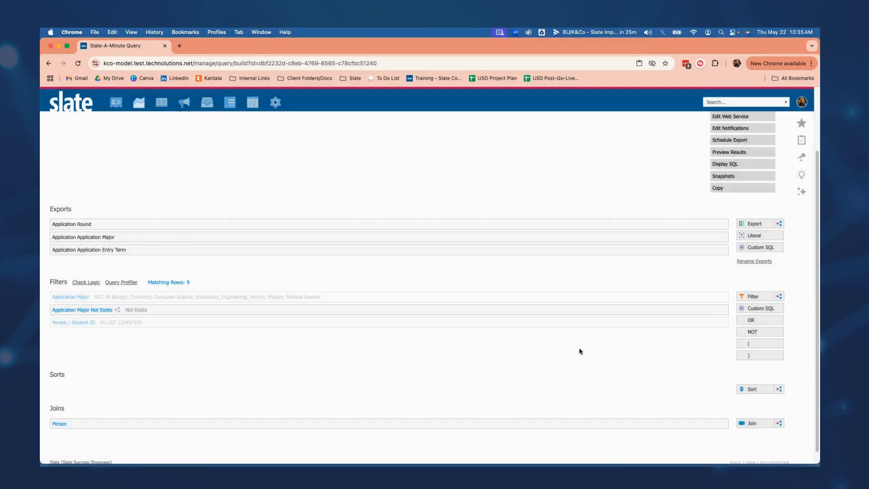
Start another subquery filter and add the Person Student ID export to it.
click(779, 296)
click(374, 263)
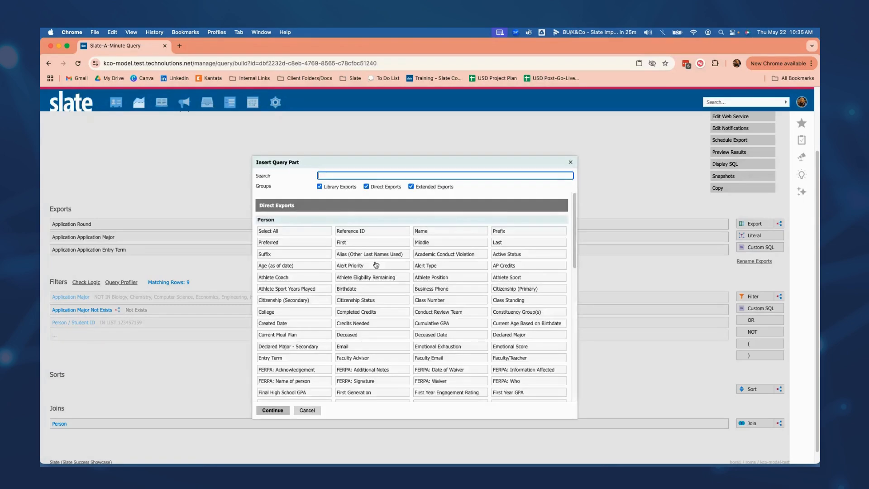
text(student)
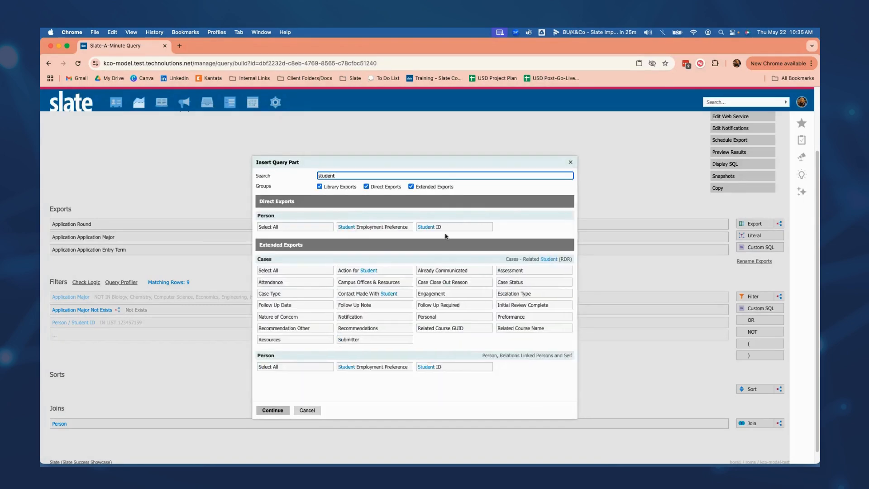
double_click(457, 226)
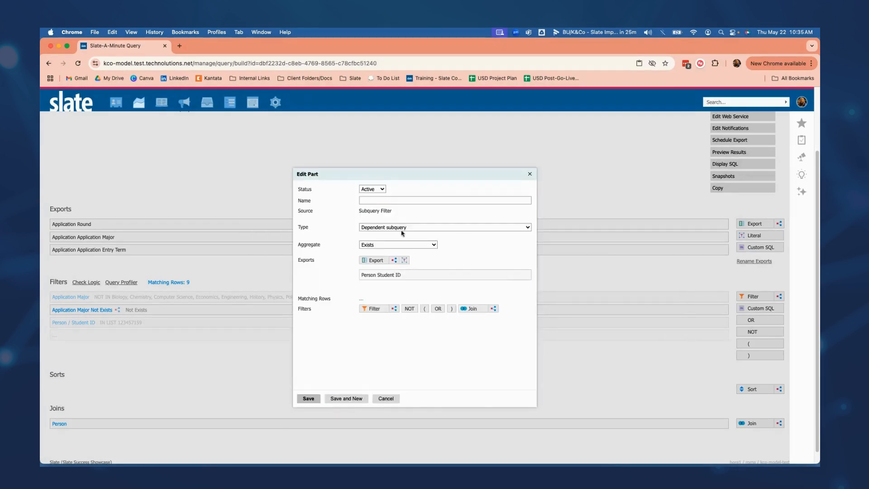
Name the new subquery filter Student ID Exists and save it.
click(386, 200)
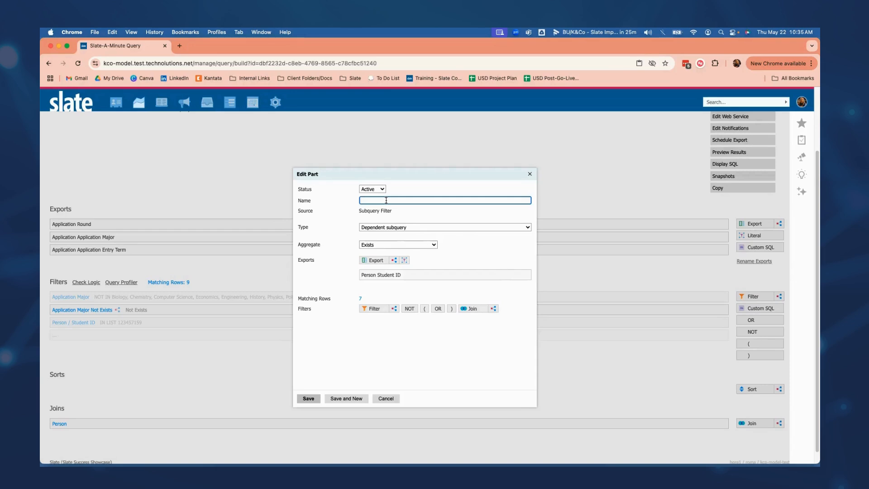
text(Student ID Exists)
key(Return)
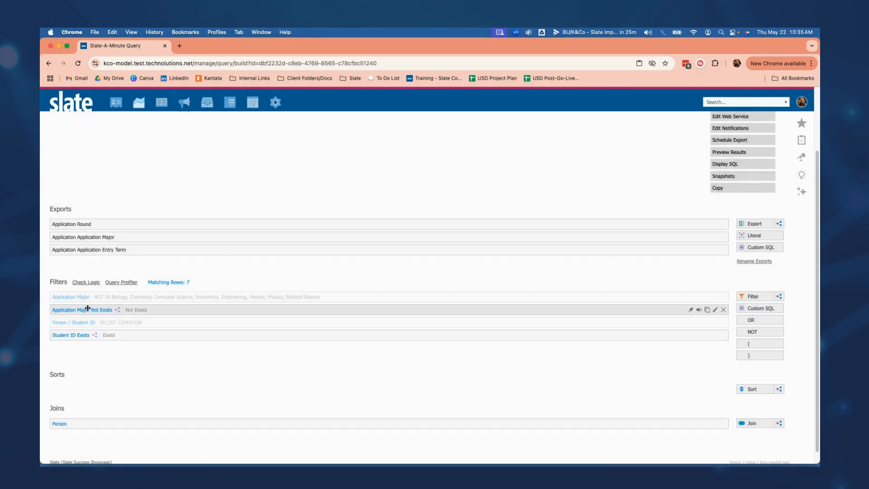
Add the Person Student ID field to the query's exports and preview the results.
scroll(633, 189, up, 1)
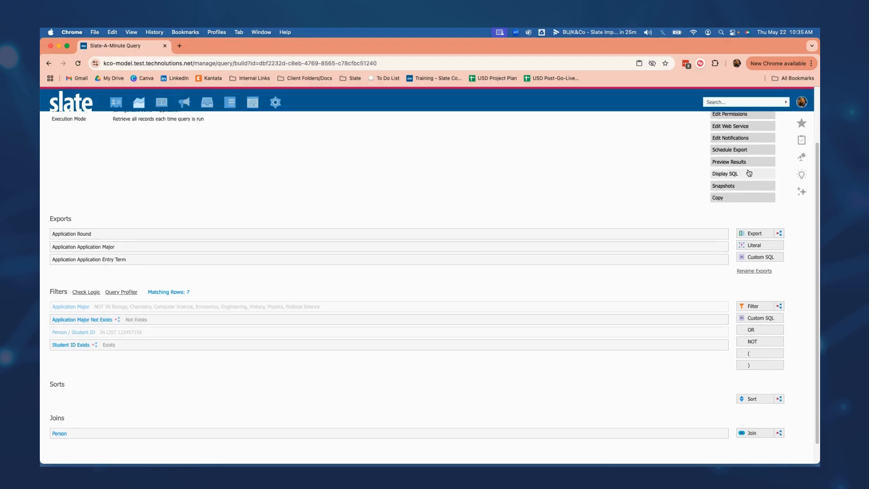
click(754, 233)
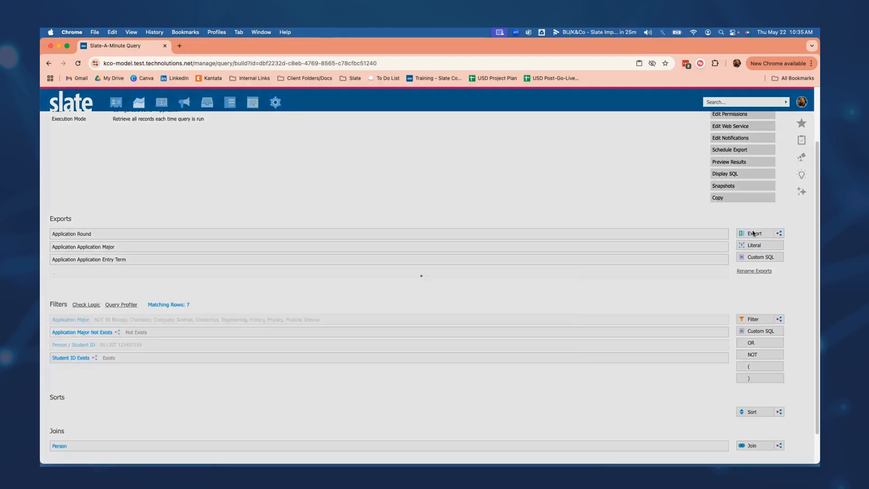
text(student)
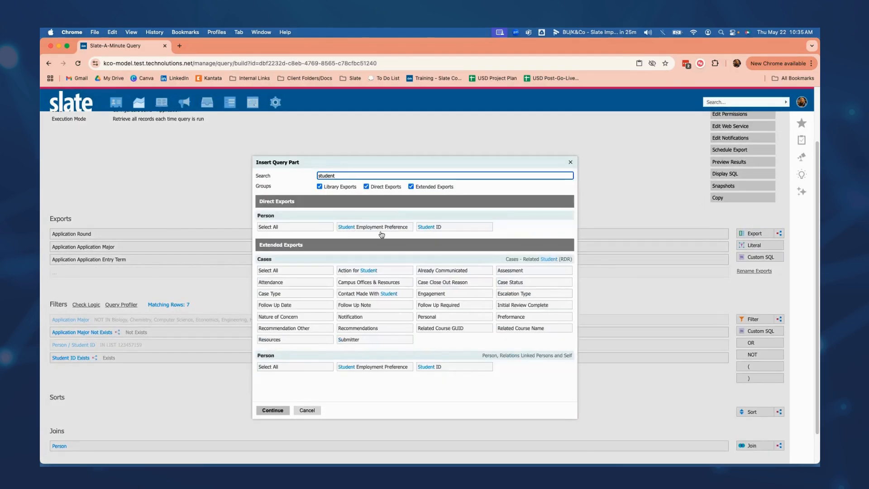
click(441, 228)
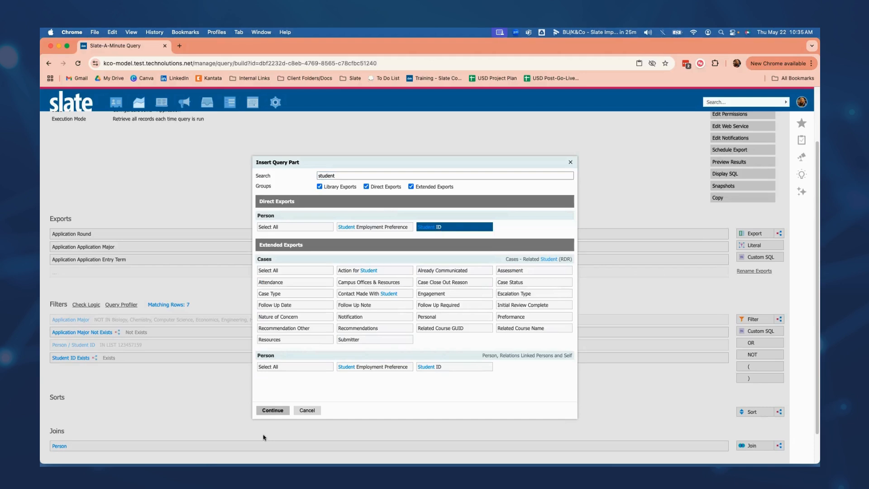
click(272, 410)
click(737, 162)
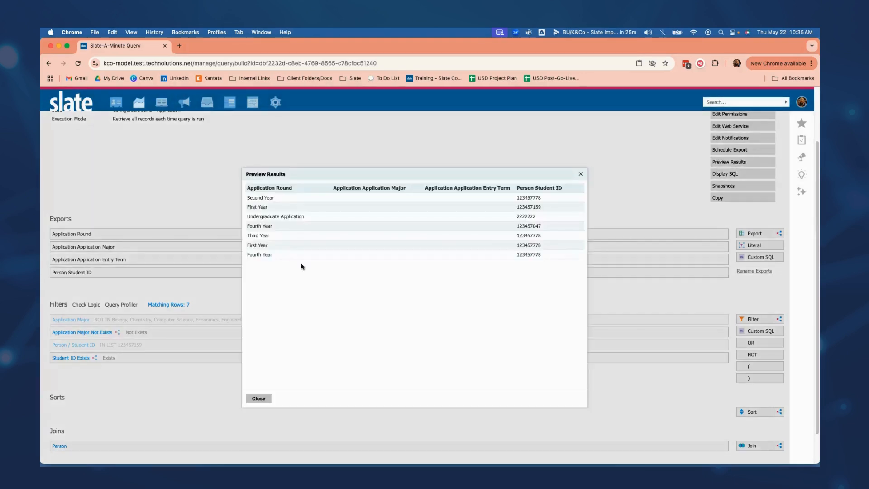